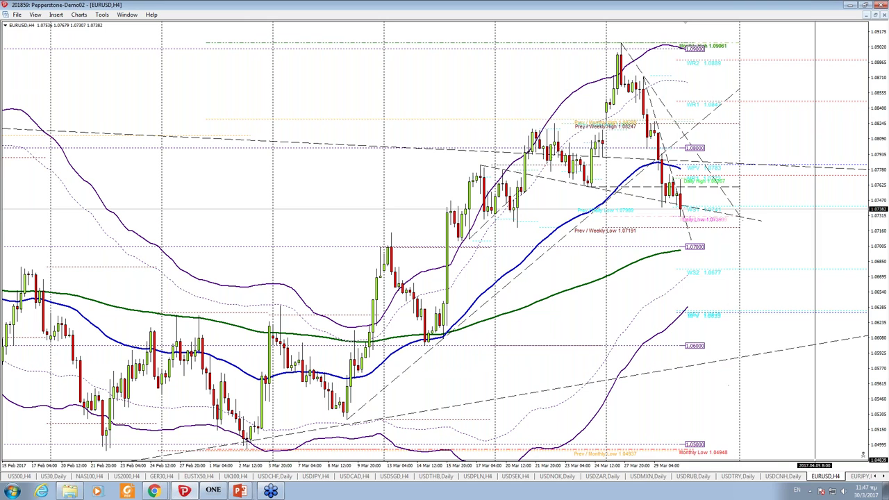
# Step: Scroll the chart tabs along and switch to the GBPUSD,H4 chart
pyautogui.click(883, 476)
pyautogui.click(883, 477)
pyautogui.click(884, 477)
pyautogui.click(883, 476)
pyautogui.click(883, 476)
pyautogui.click(883, 477)
pyautogui.click(883, 476)
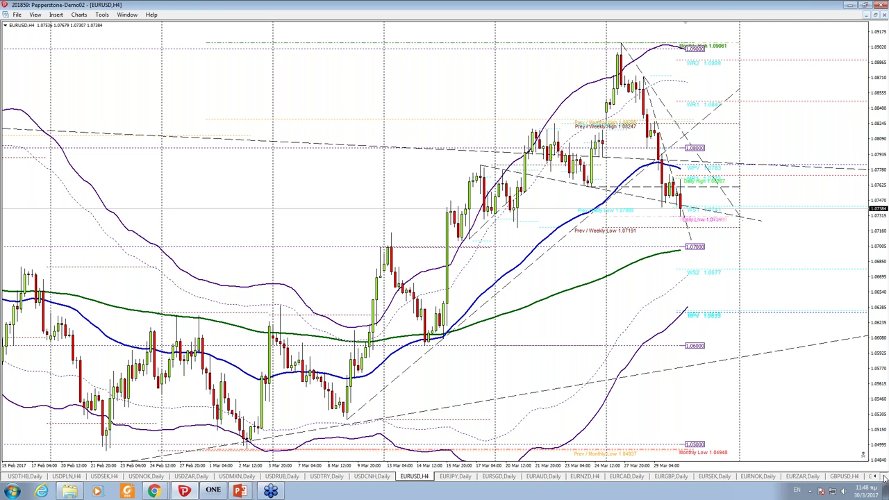
pyautogui.click(883, 477)
pyautogui.click(883, 476)
pyautogui.click(883, 477)
pyautogui.click(884, 476)
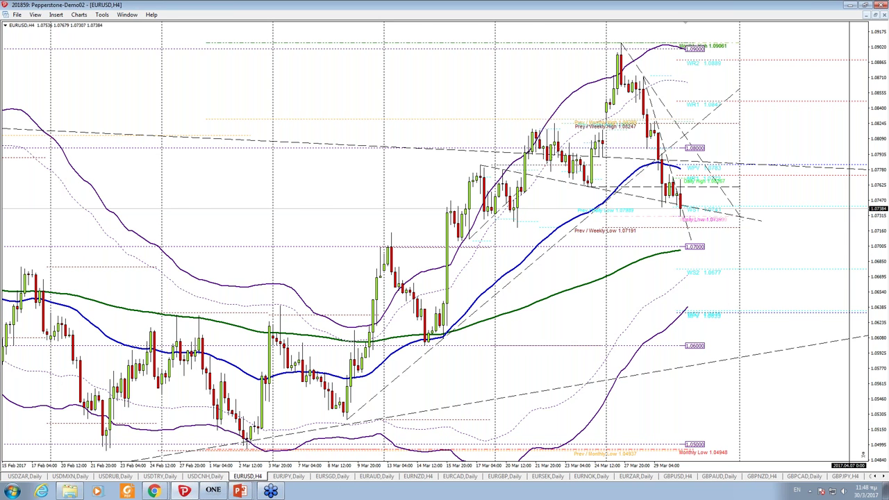
pyautogui.click(678, 476)
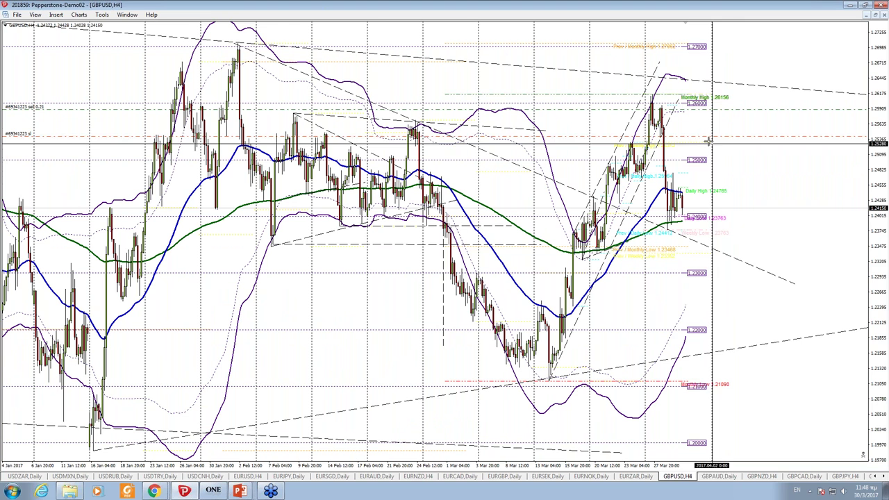
# Step: Read GBPUSD H4 with the crosshair, zooming out to April 2016 and back to January–March 2017
pyautogui.middleClick(669, 93)
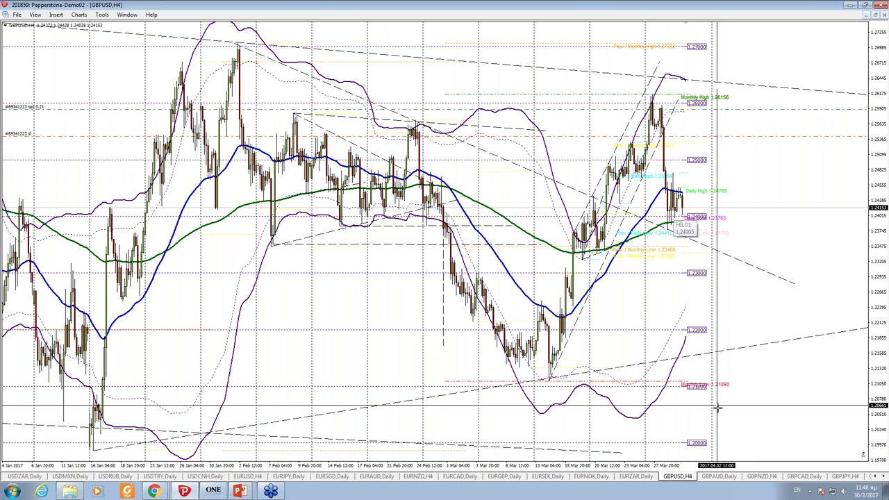
pyautogui.press('F11')
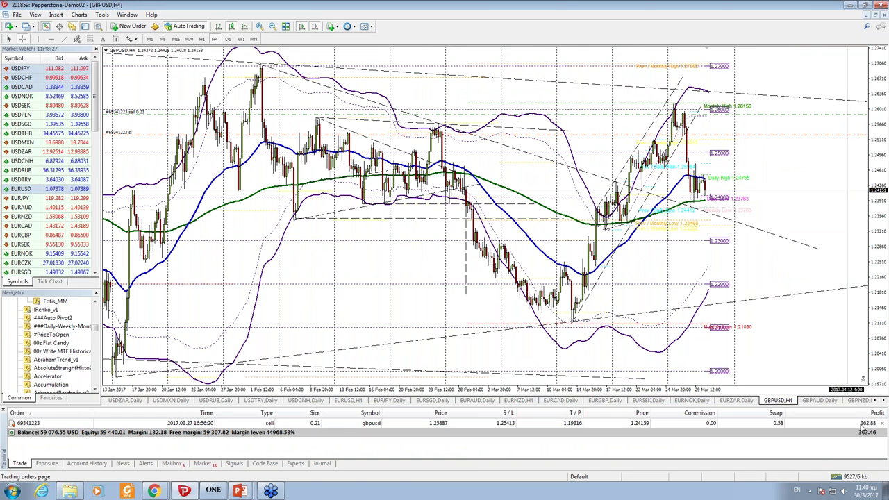
pyautogui.press('F11')
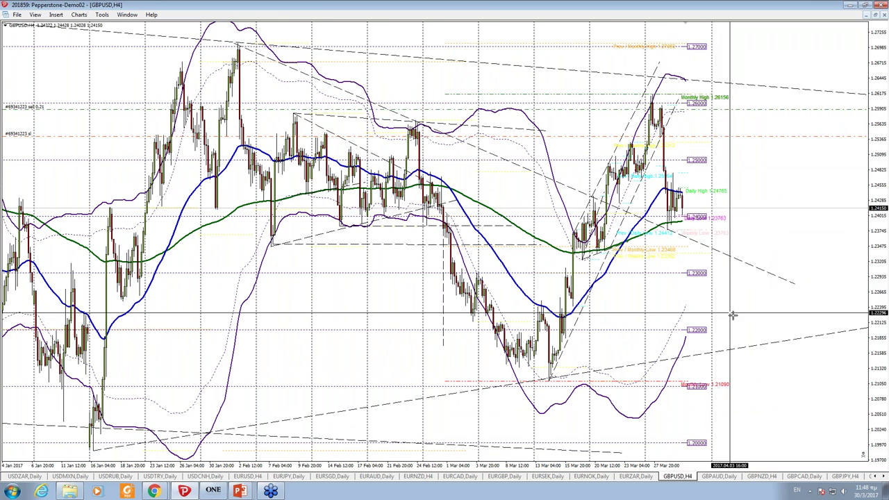
pyautogui.press('-')
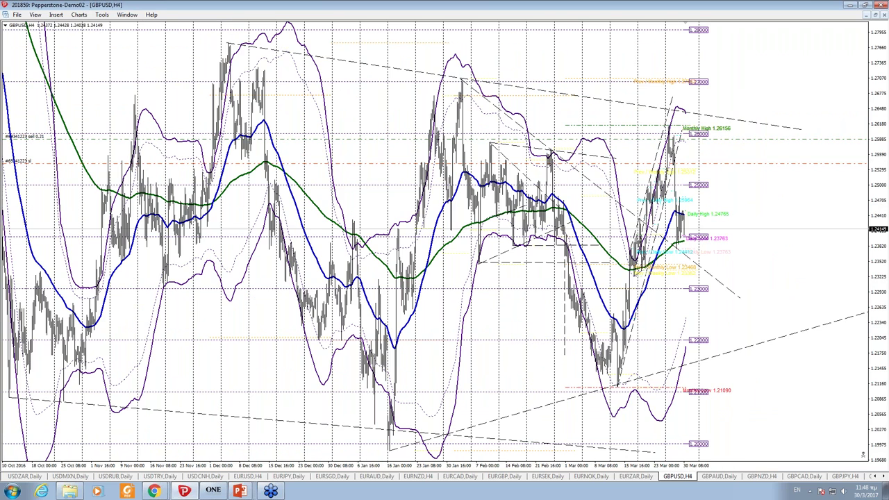
pyautogui.press('-')
pyautogui.middleClick(488, 356)
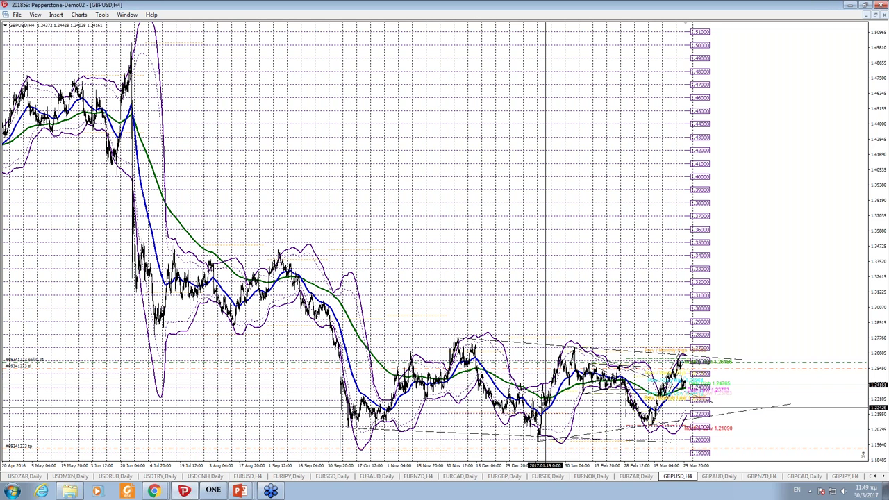
pyautogui.press('+')
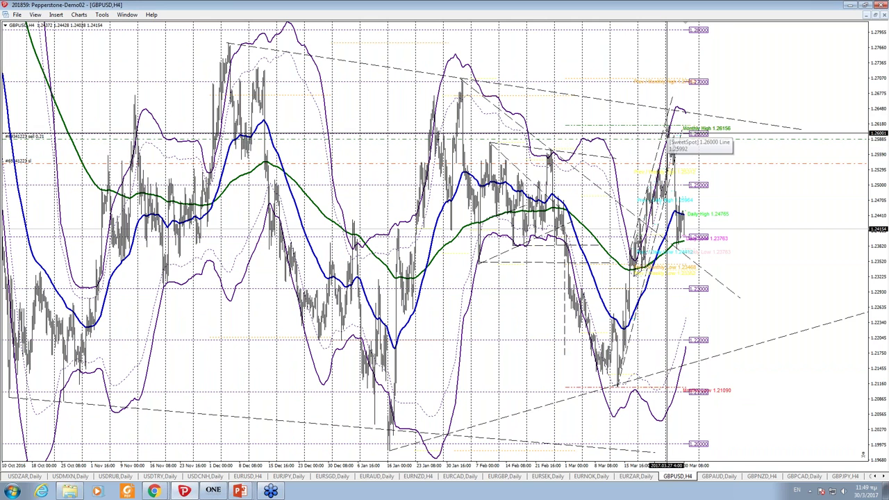
pyautogui.press('+')
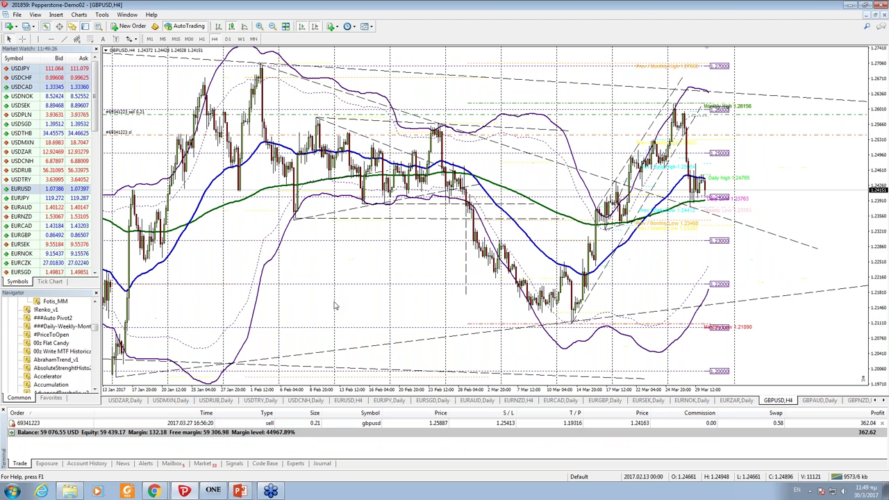
# Step: Open the Fotis_MM indicator settings from the Navigator and set order_type to SELL
pyautogui.click(95, 338)
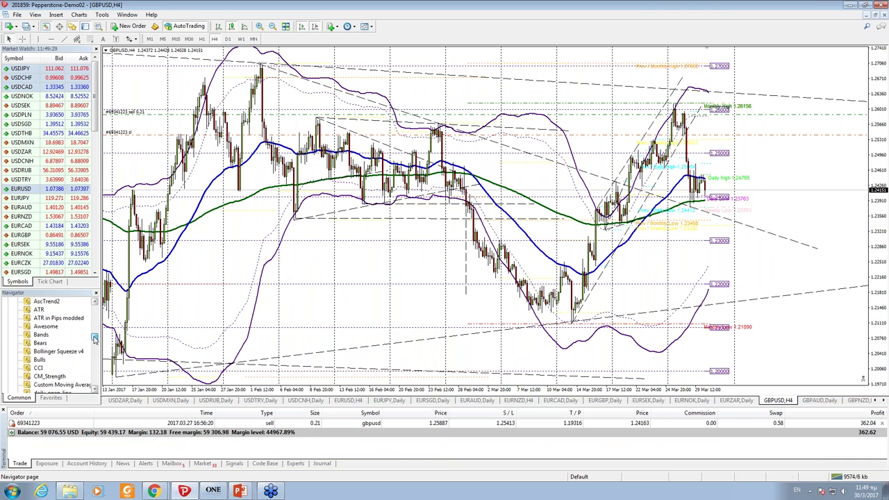
pyautogui.moveTo(95, 338); pyautogui.dragTo(94, 347)
pyautogui.doubleClick(46, 368)
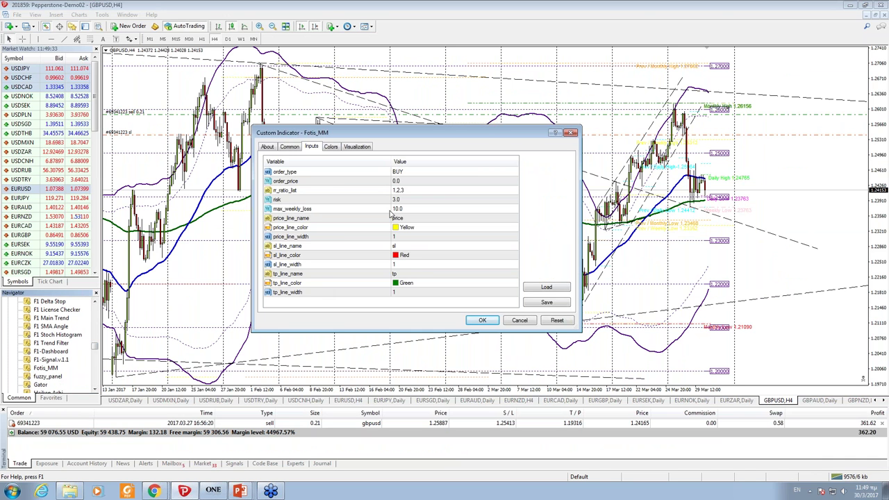
pyautogui.click(413, 173)
pyautogui.click(412, 172)
pyautogui.click(415, 189)
# Step: Set risk to 0.5, pick a new price_line_color, apply, and return to full-screen
pyautogui.click(406, 200)
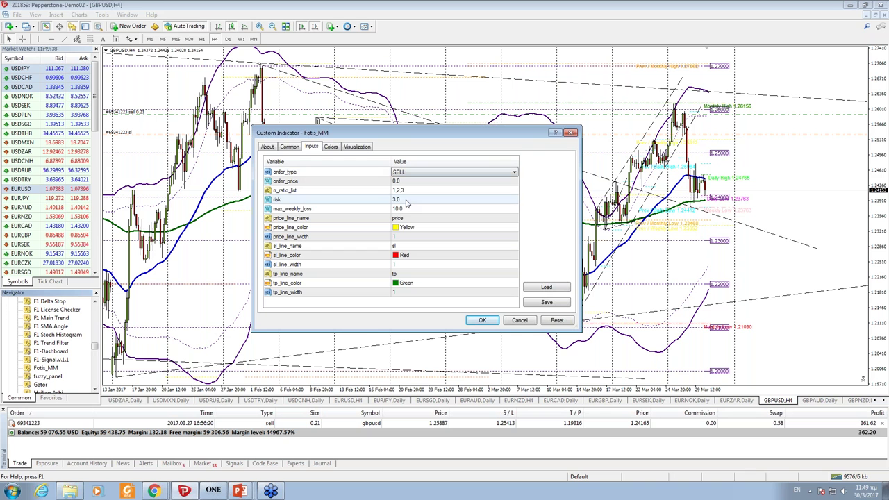
pyautogui.click(407, 200)
pyautogui.write('0.5')
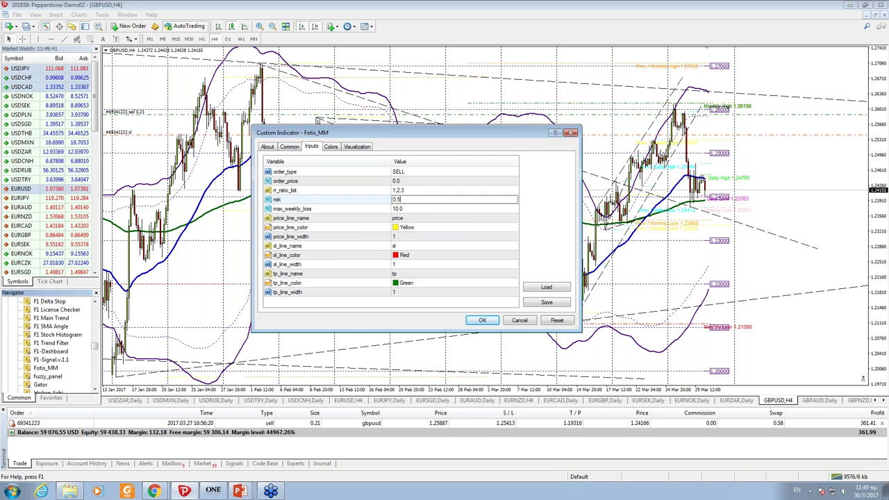
pyautogui.click(436, 228)
pyautogui.click(513, 228)
pyautogui.click(409, 291)
pyautogui.click(480, 320)
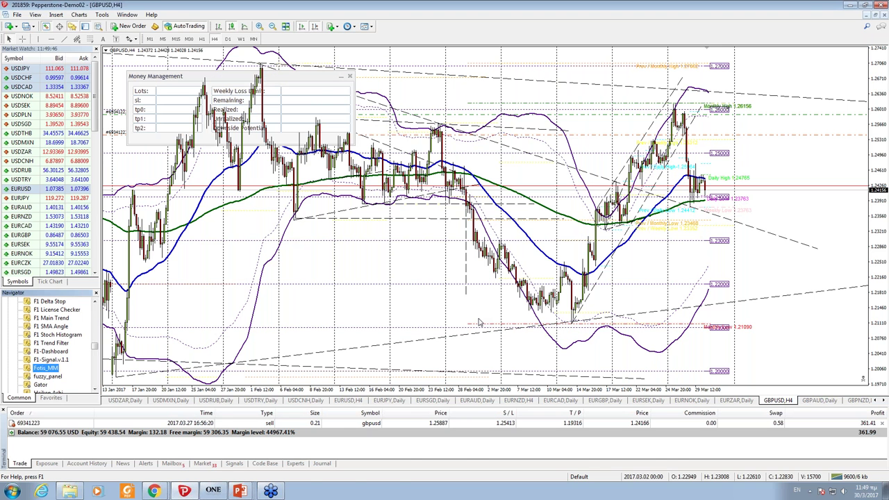
pyautogui.press('F11')
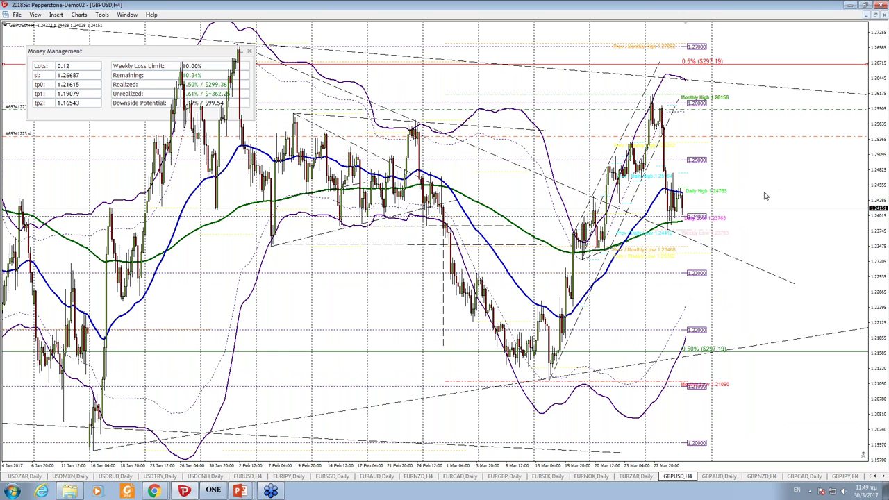
# Step: Drag the price and stop-loss lines to recalculate lot size, close the panel, then open EURUSD H4
pyautogui.moveTo(756, 208); pyautogui.dragTo(744, 112)
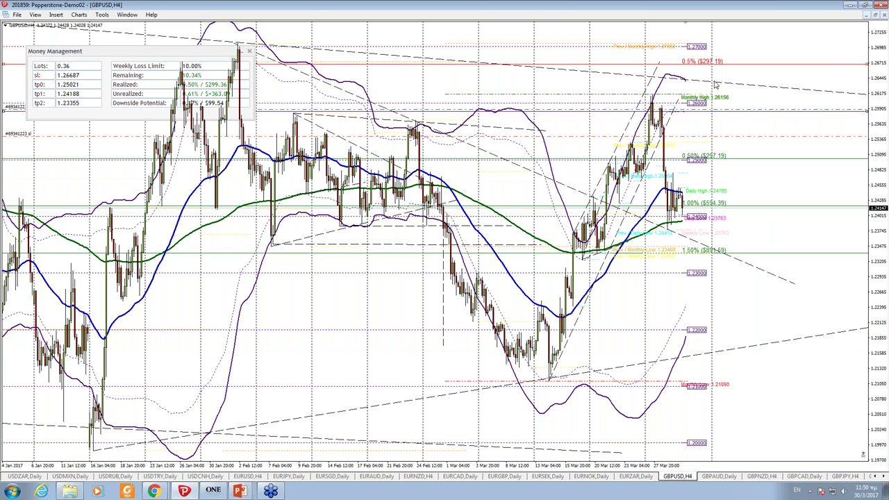
pyautogui.moveTo(727, 64); pyautogui.dragTo(729, 76)
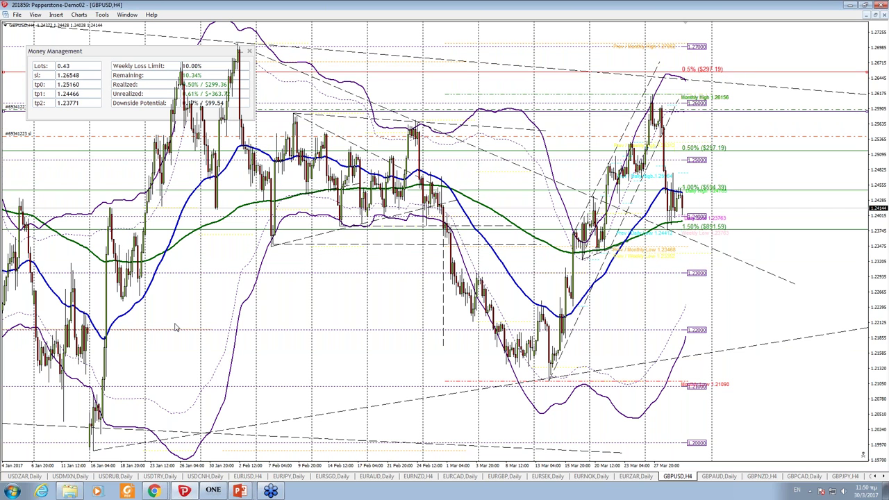
pyautogui.middleClick(324, 349)
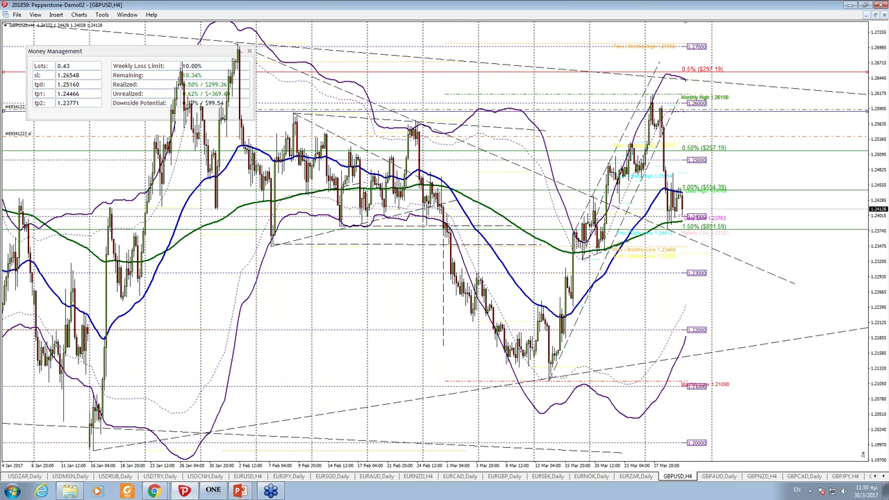
pyautogui.click(250, 51)
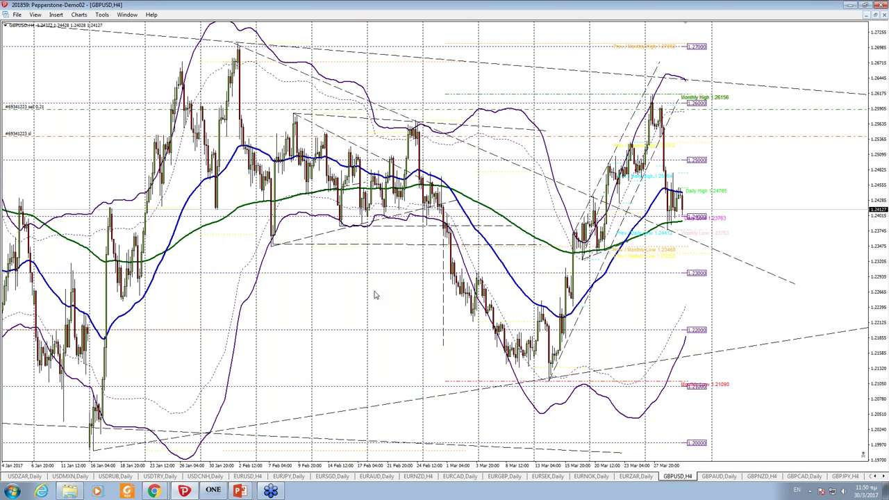
pyautogui.click(249, 477)
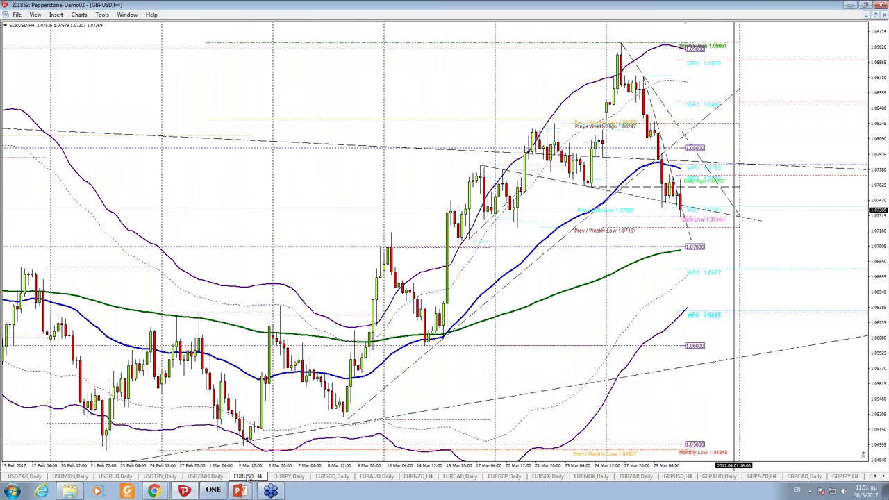
# Step: Read the latest EURUSD H4 candle values with the crosshair
pyautogui.middleClick(579, 313)
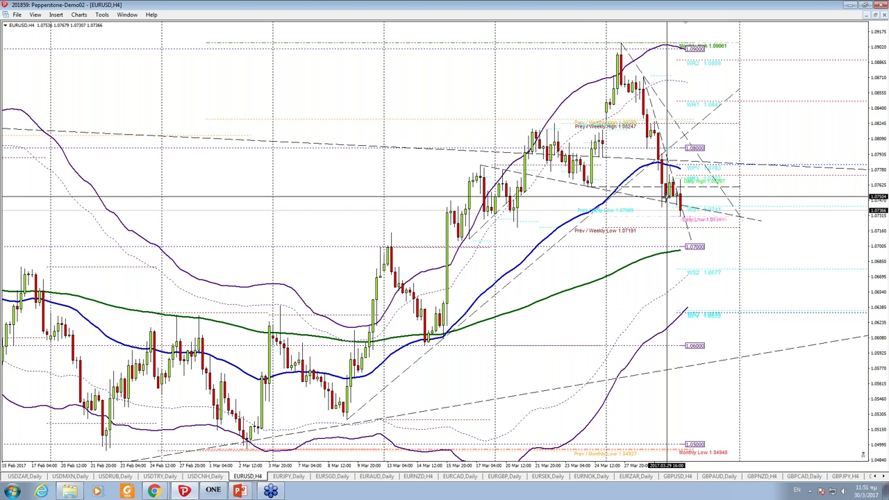
pyautogui.moveTo(666, 200)
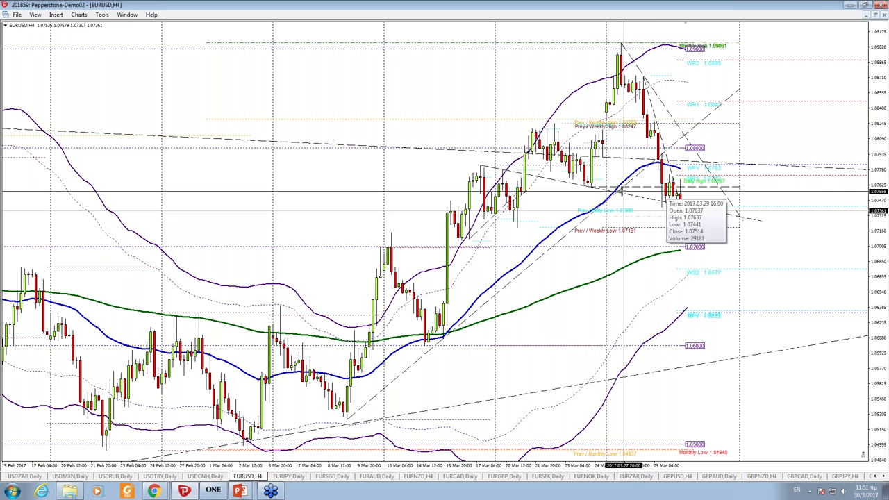
pyautogui.click(656, 196)
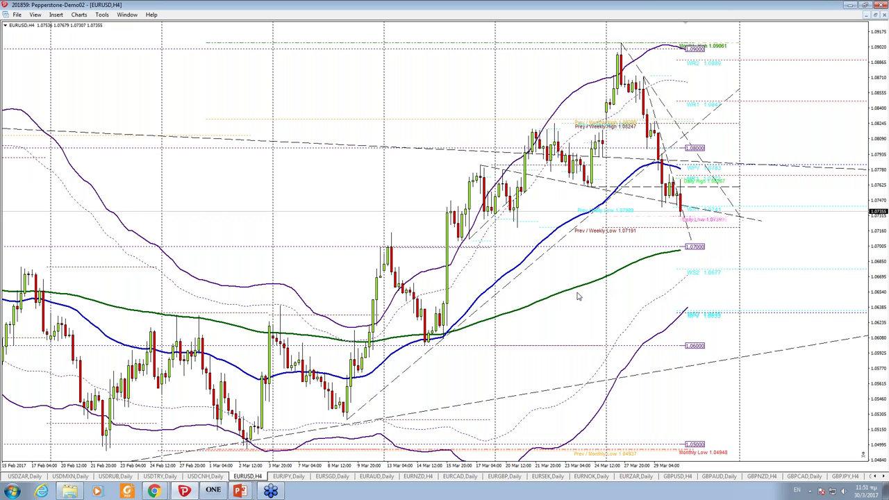
# Step: Scroll the chart tab bar and switch to the USDJPY,H4 chart
pyautogui.click(874, 477)
pyautogui.click(875, 477)
pyautogui.click(875, 477)
pyautogui.click(874, 477)
pyautogui.click(874, 477)
pyautogui.click(874, 477)
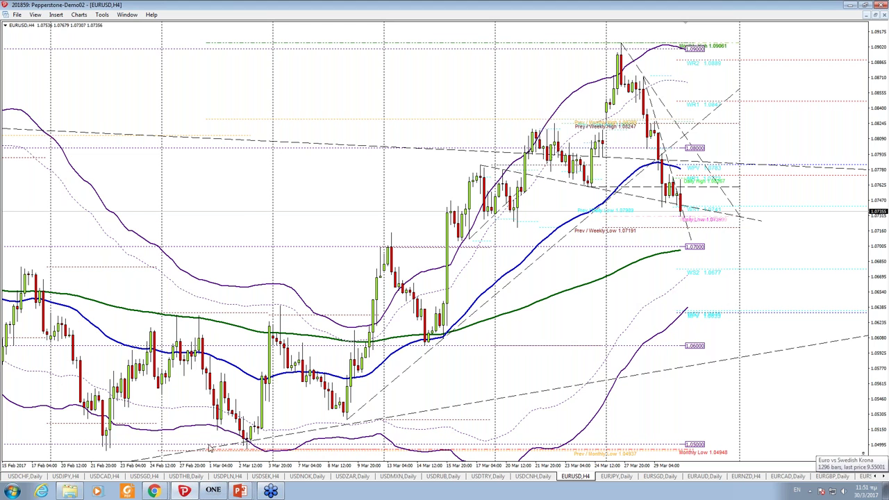
pyautogui.click(74, 477)
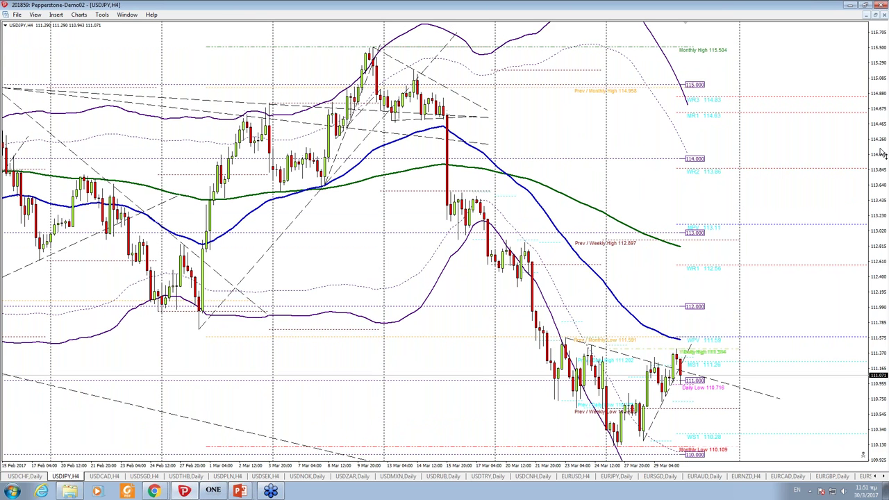
# Step: Compress the USDJPY price scale to about 109–116.5, check levels, then return to EURUSD H4
pyautogui.moveTo(882, 154); pyautogui.dragTo(508, 432)
pyautogui.middleClick(508, 432)
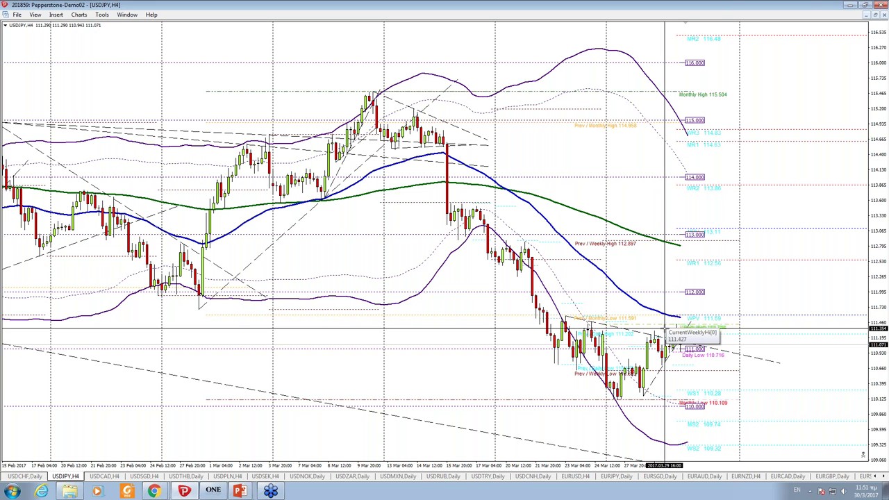
pyautogui.click(665, 330)
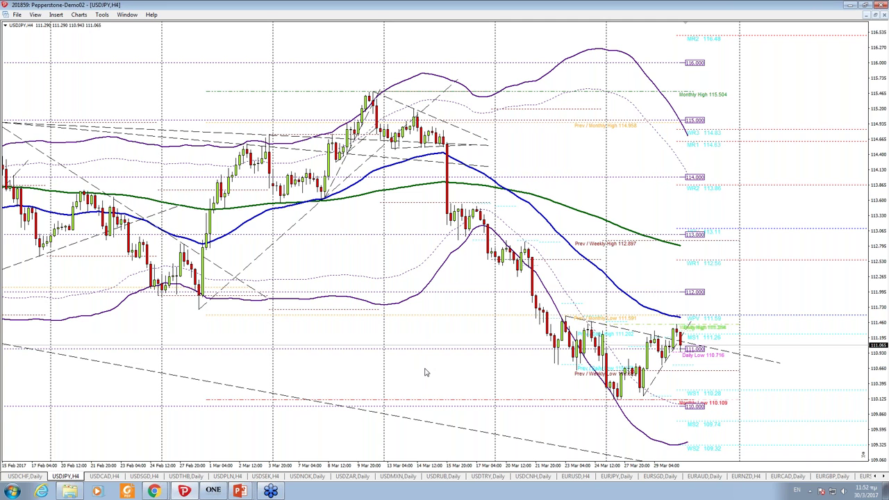
pyautogui.click(577, 476)
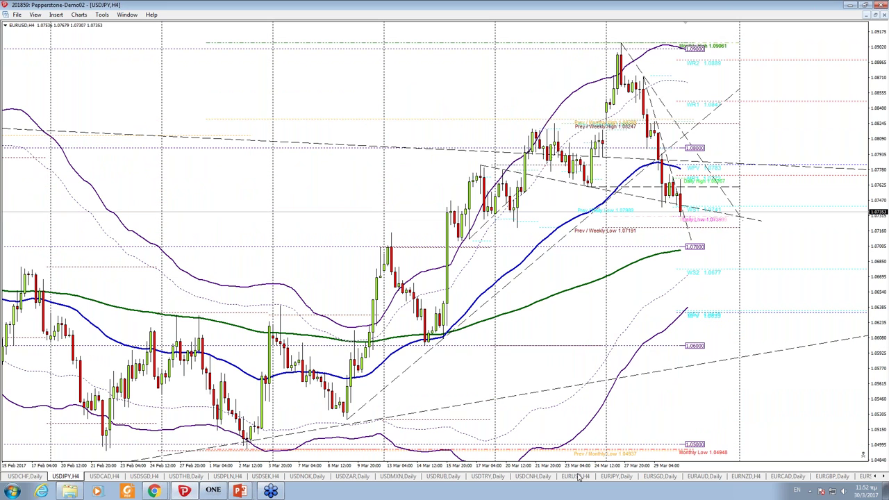
# Step: Check the EURUSD H4 levels with the crosshair, then bring the Yahoo Mail Chrome window forward
pyautogui.middleClick(676, 236)
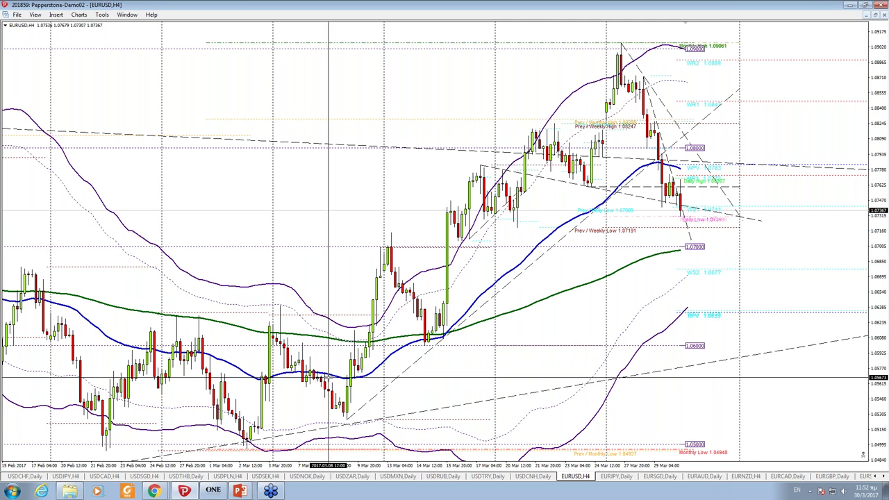
pyautogui.moveTo(154, 486)
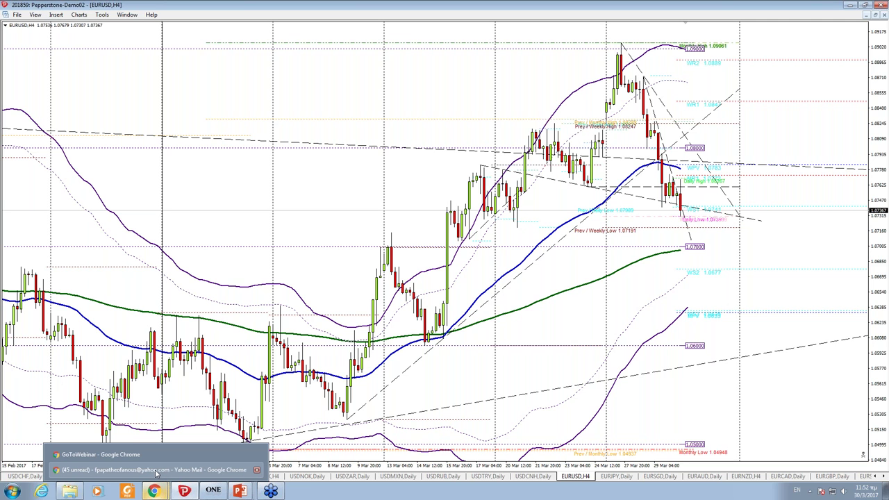
pyautogui.click(138, 470)
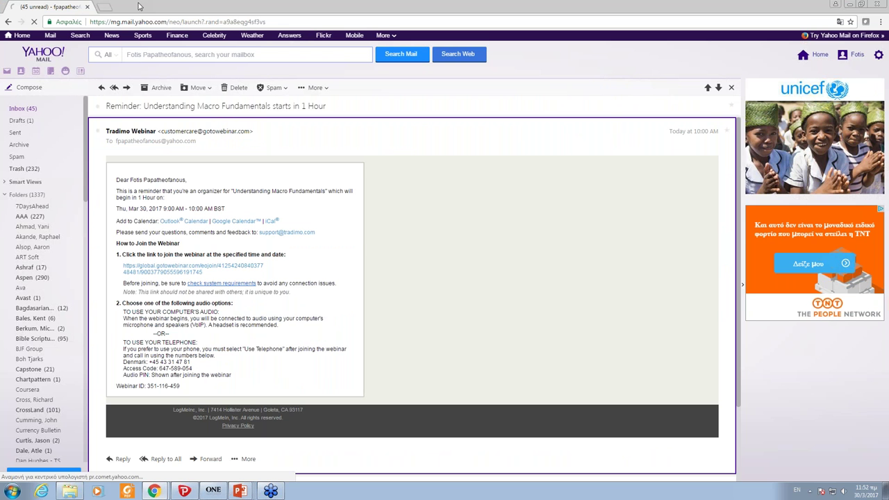
# Step: Switch to the GoToWebinar Chrome window and open the Zerohedge Talking-Forex live headlines tab
pyautogui.moveTo(153, 491)
pyautogui.click(154, 457)
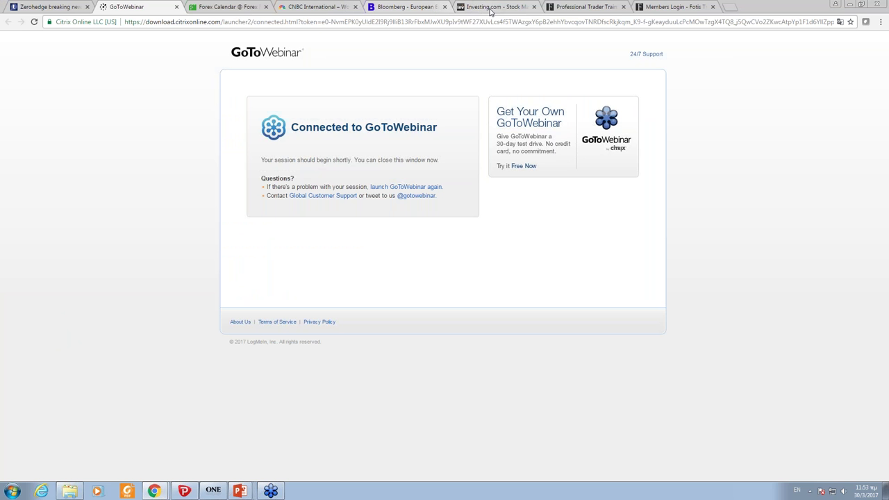
pyautogui.click(53, 7)
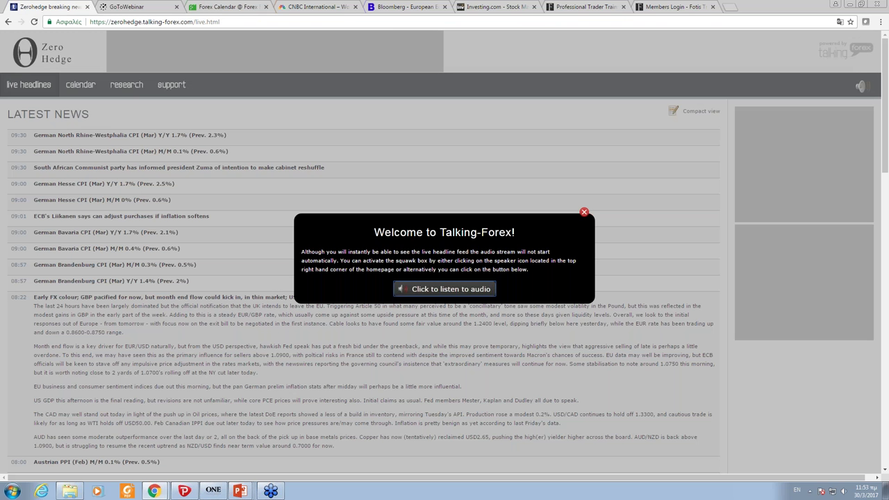
# Step: Dismiss the welcome popup, scroll to the 08:22 'Early FX colour' article, and highlight 'political risks in France'
pyautogui.click(583, 212)
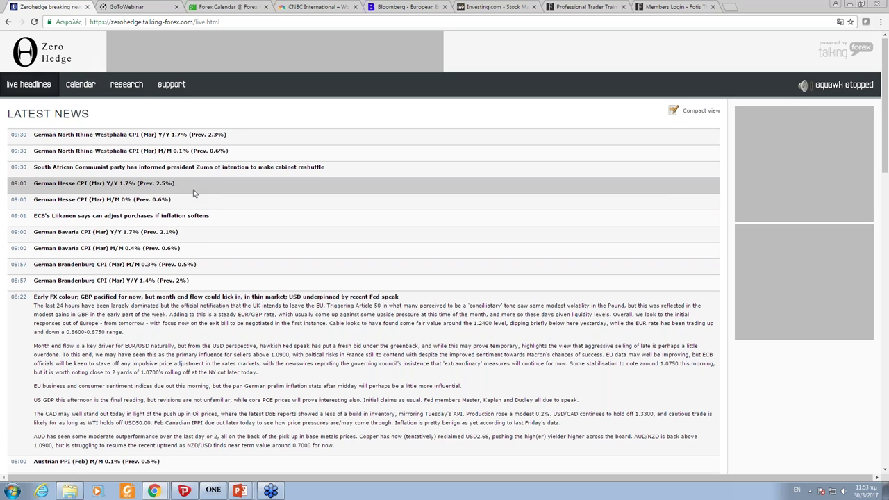
pyautogui.scroll(-1, 194, 192)
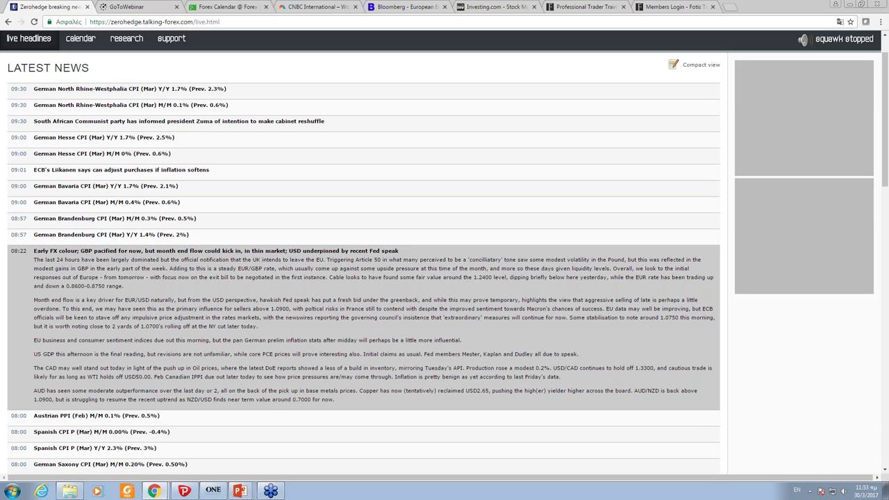
pyautogui.scroll(-2, 364, 250)
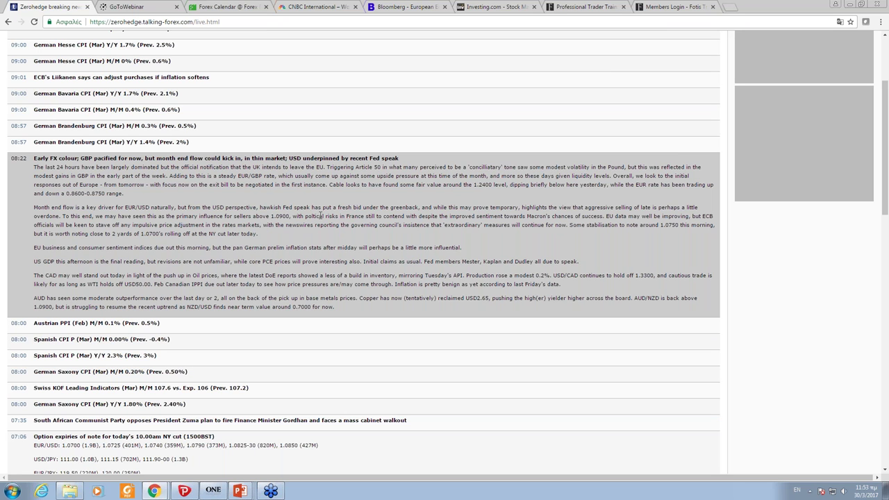
pyautogui.moveTo(305, 216); pyautogui.dragTo(365, 217)
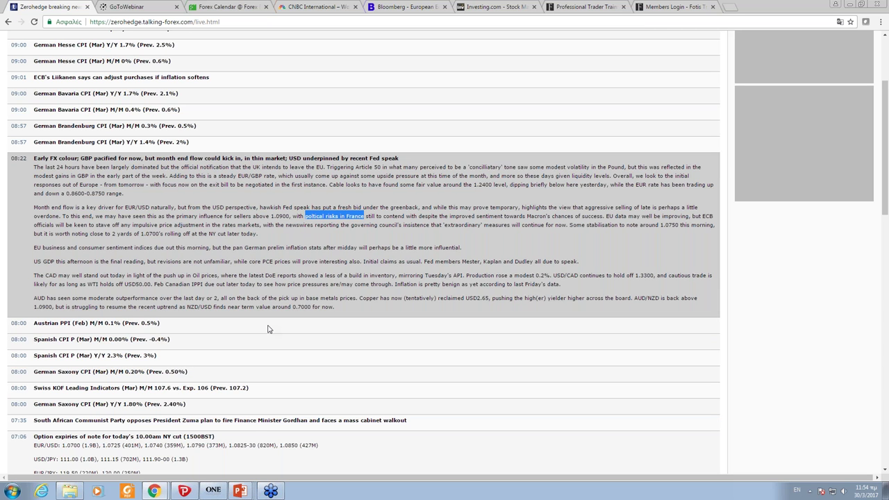
# Step: Back in MT4's USDCHF Daily dashboard, show and hide the correlation matrix, then open EURBUND_M17 Daily
pyautogui.click(213, 491)
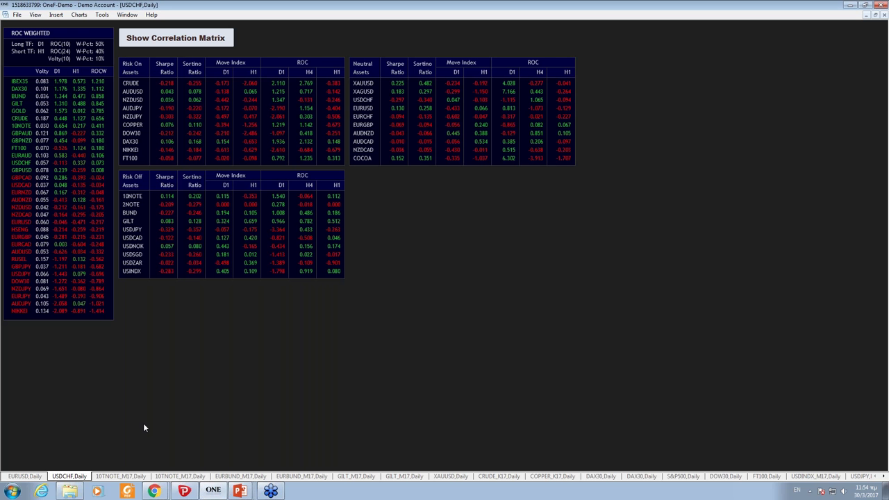
pyautogui.hotkey('ctrl', 'Tab')
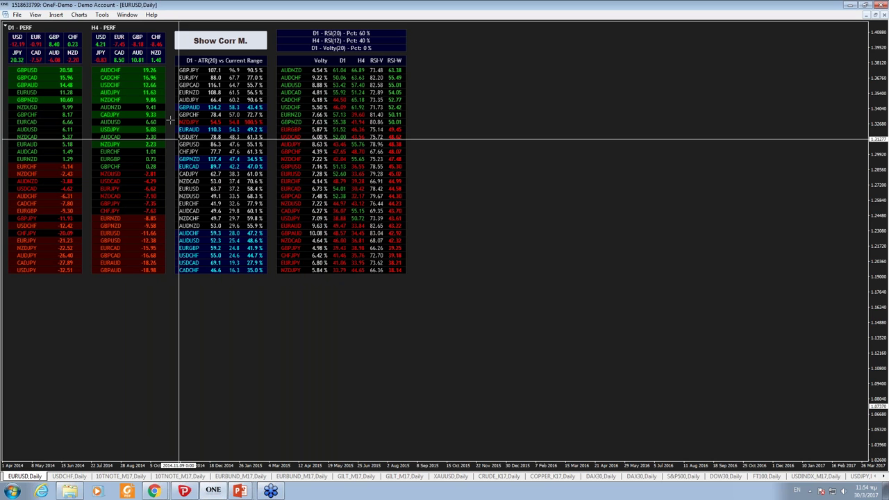
pyautogui.click(88, 476)
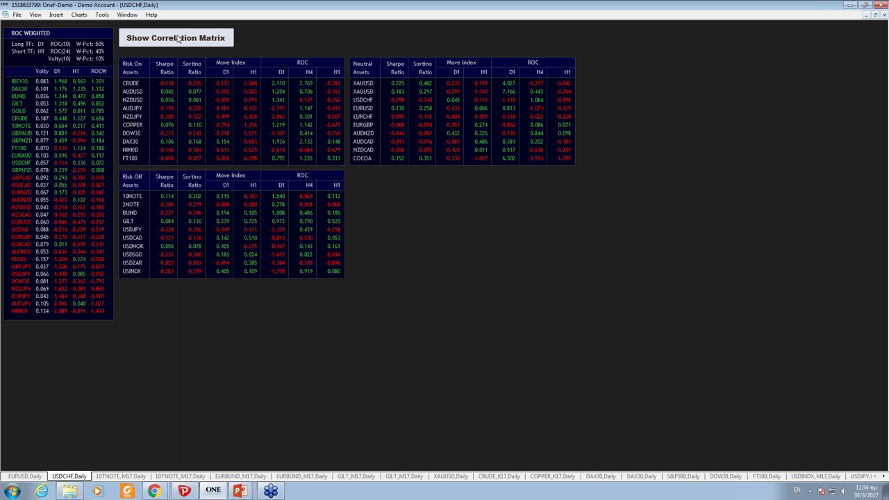
pyautogui.click(179, 40)
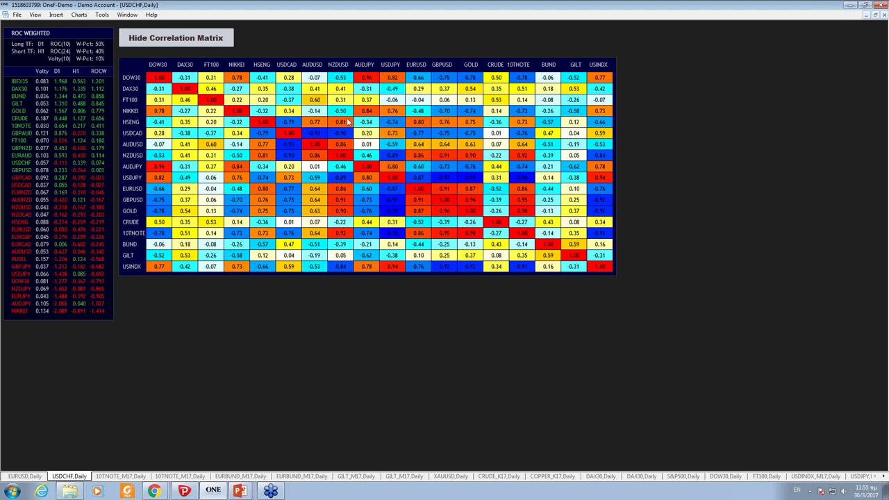
pyautogui.click(183, 41)
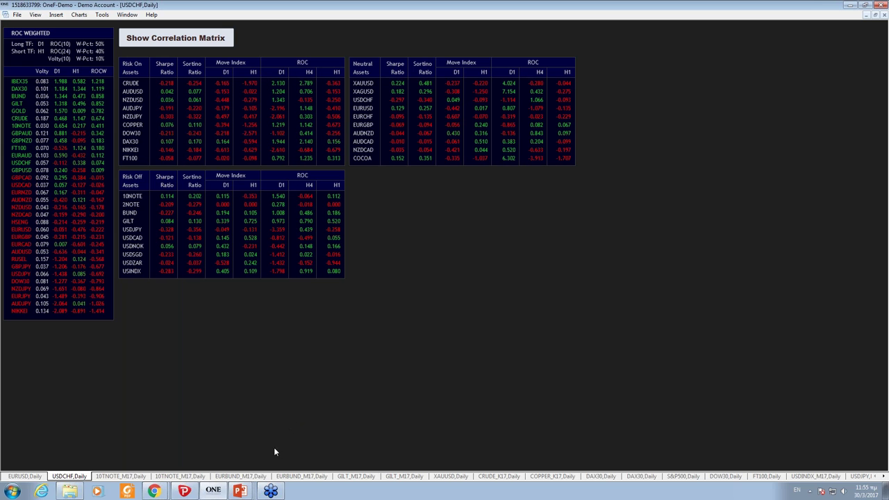
pyautogui.click(252, 477)
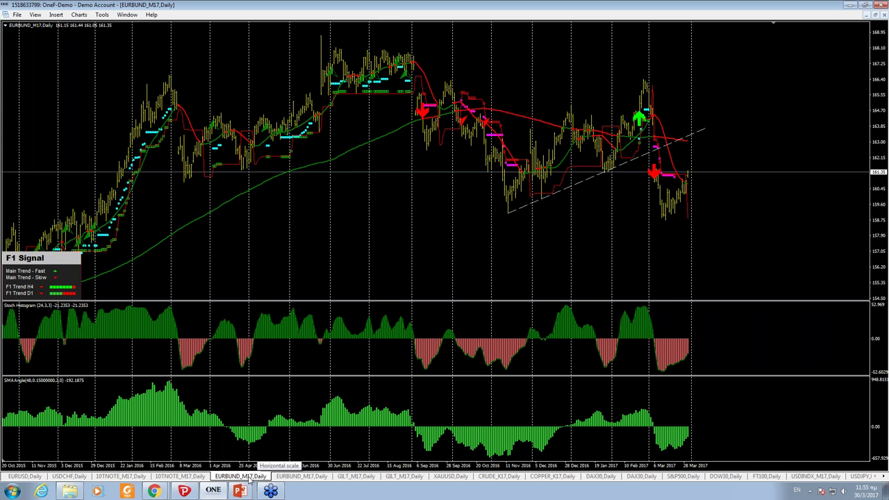
# Step: Open the EURBUND_M17 TPO profile chart, compressing and zooming out to fit mid-2014 to March 2017
pyautogui.click(287, 478)
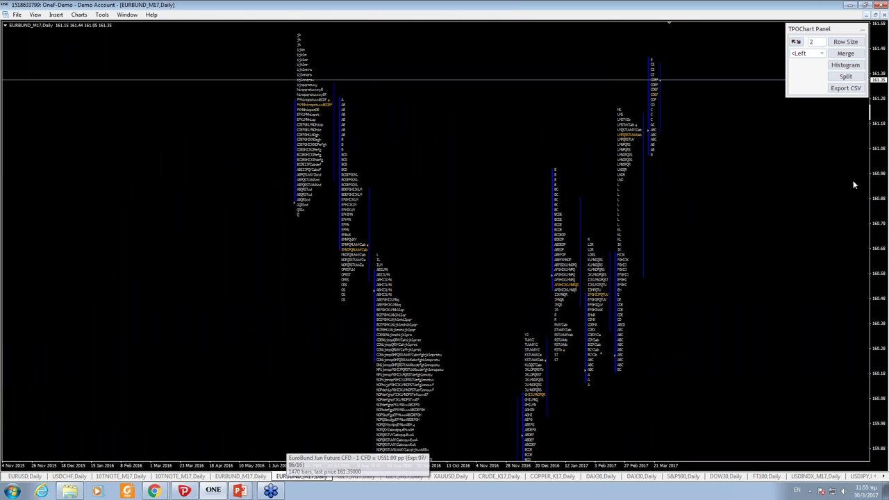
pyautogui.moveTo(881, 161); pyautogui.dragTo(772, 242)
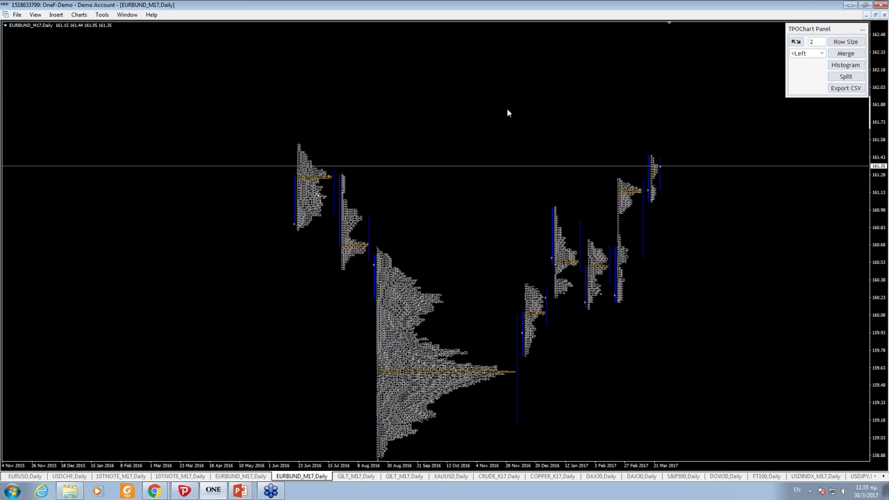
pyautogui.moveTo(518, 132); pyautogui.dragTo(628, 263)
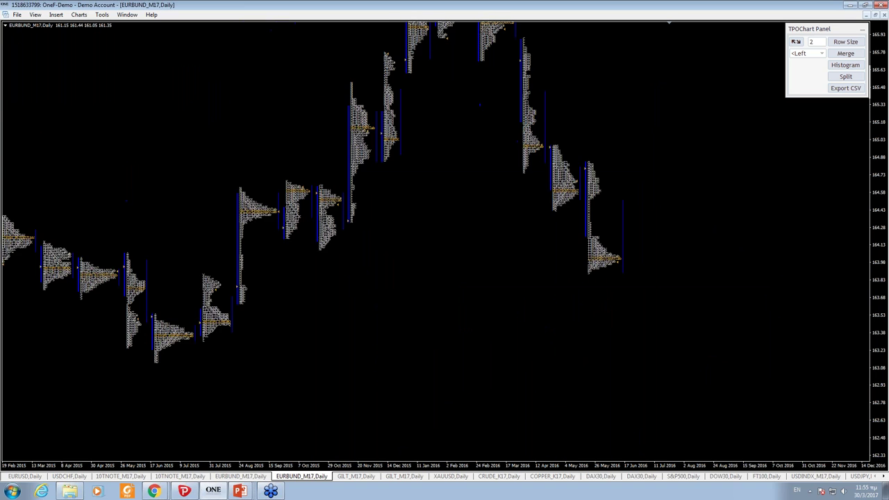
pyautogui.press('-')
pyautogui.moveTo(876, 174); pyautogui.dragTo(872, 218)
pyautogui.moveTo(691, 179); pyautogui.dragTo(710, 220)
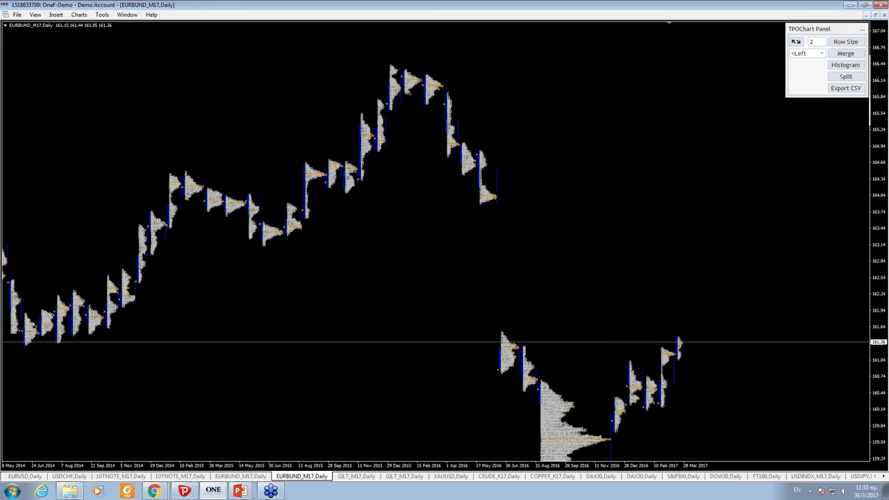
pyautogui.scroll(-1, 627, 217)
pyautogui.middleClick(628, 218)
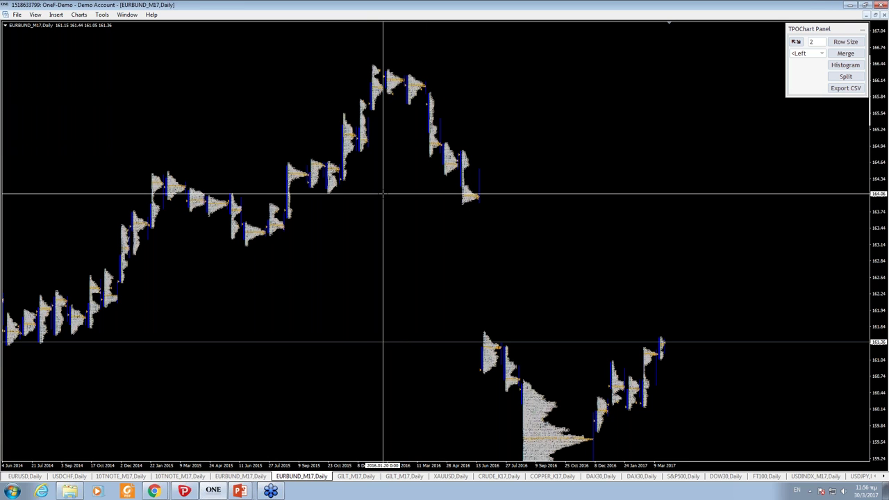
pyautogui.press('-')
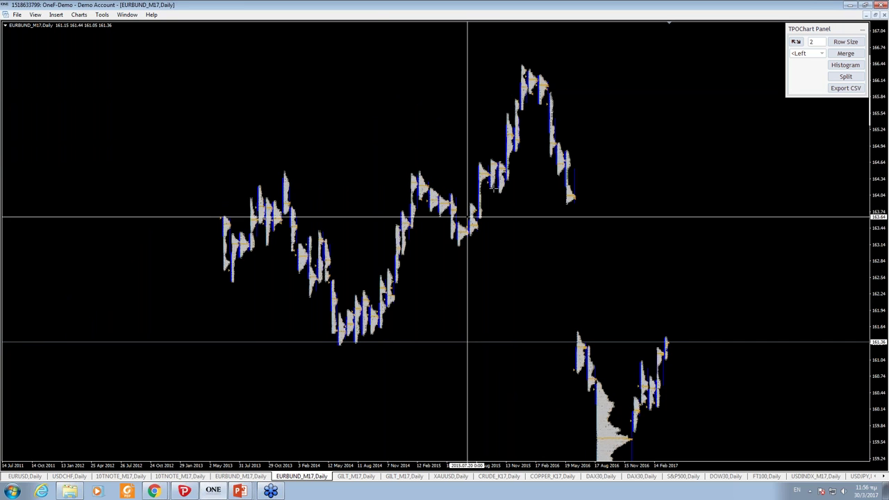
pyautogui.press('+')
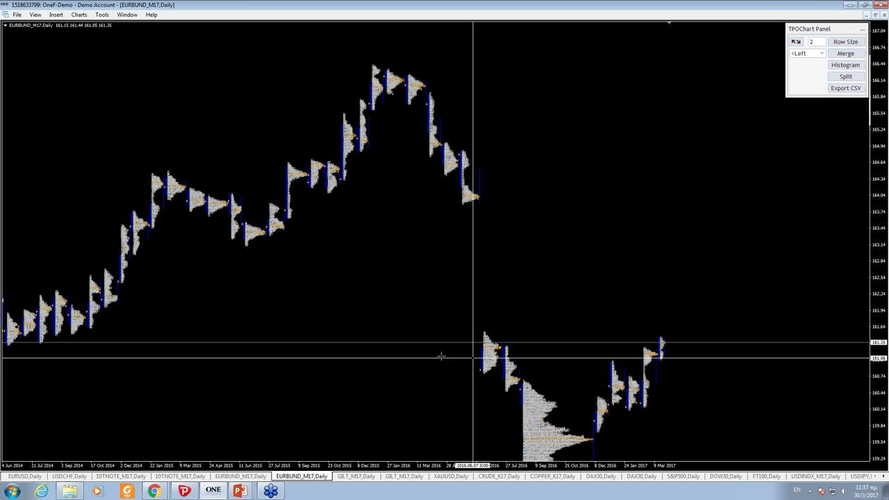
# Step: Drag the bund profile chart up to its lowest profiles, then switch to the CRUDE_K17 Daily chart
pyautogui.click(411, 344)
pyautogui.moveTo(411, 343); pyautogui.dragTo(412, 289)
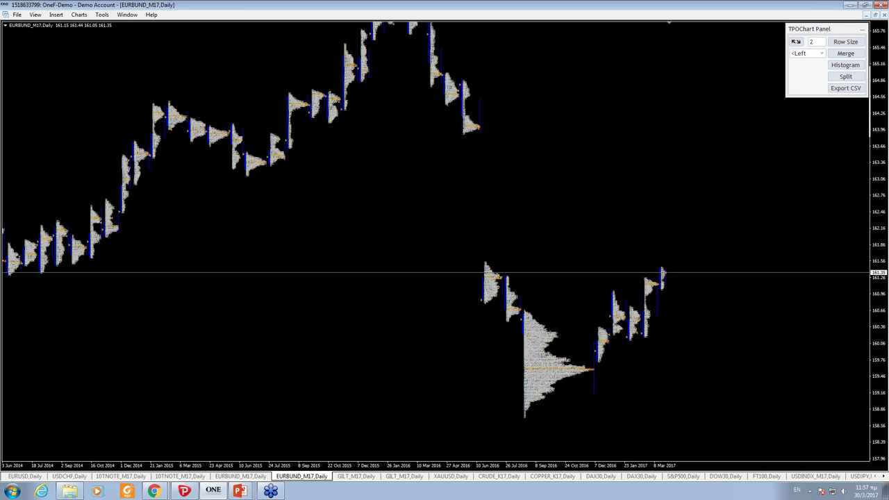
pyautogui.middleClick(569, 401)
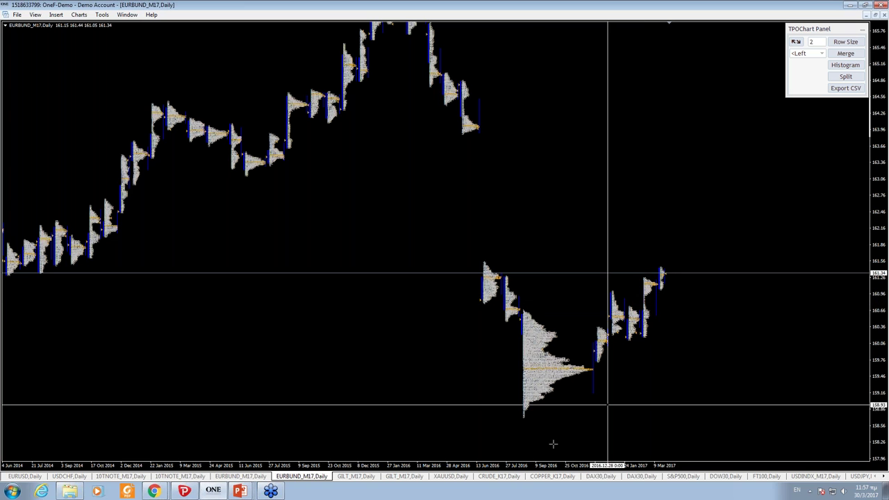
pyautogui.click(512, 477)
pyautogui.middleClick(684, 245)
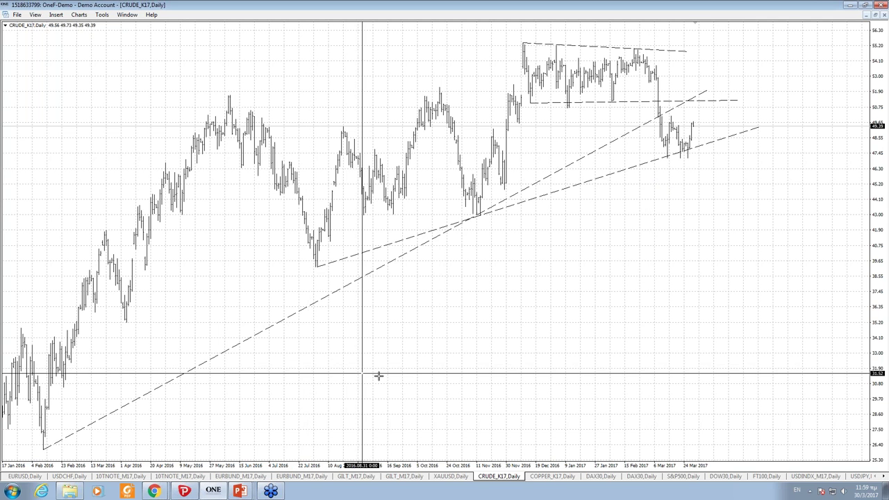
# Step: Scroll the chart tabs along and switch to the AUDUSD H4 chart with its pivot levels
pyautogui.click(884, 478)
pyautogui.click(884, 478)
pyautogui.click(885, 478)
pyautogui.click(884, 478)
pyautogui.click(885, 478)
pyautogui.click(884, 478)
pyautogui.click(885, 477)
pyautogui.click(885, 478)
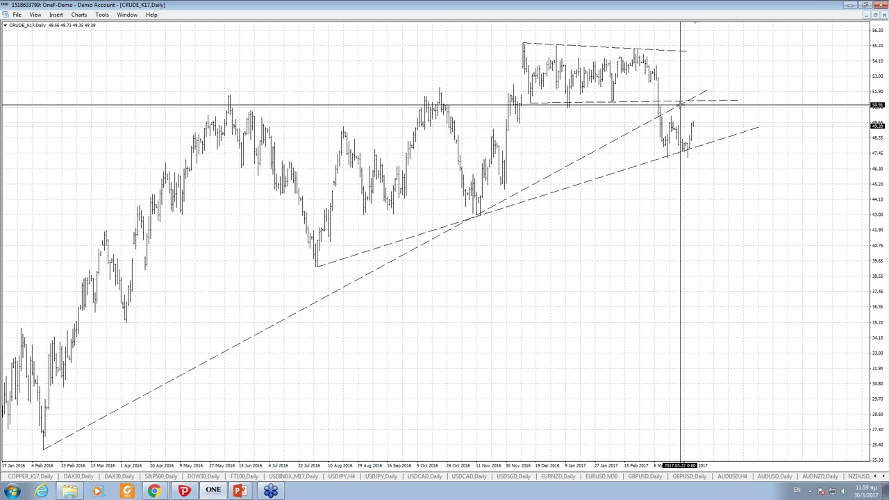
pyautogui.click(733, 477)
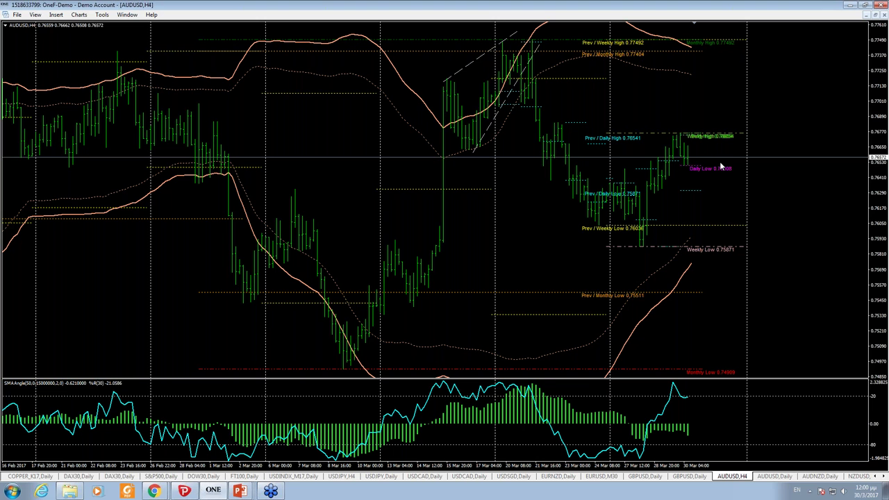
# Step: Review the NZDUSD Daily chart, then switch to the Pepperstone terminal's EURUSD H4 chart
pyautogui.click(860, 476)
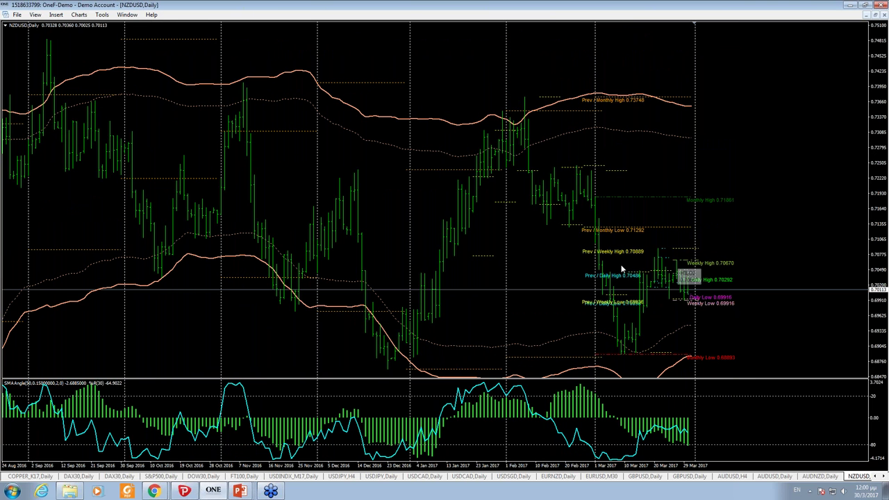
pyautogui.moveTo(685, 329)
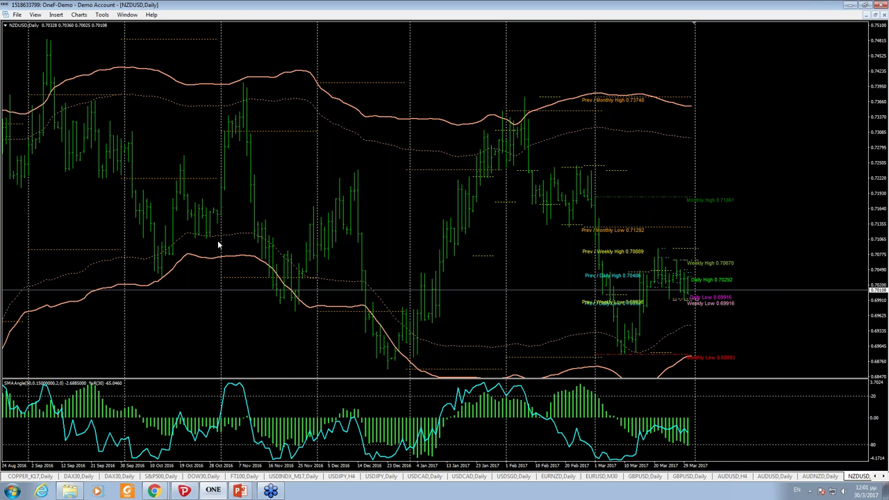
pyautogui.click(185, 491)
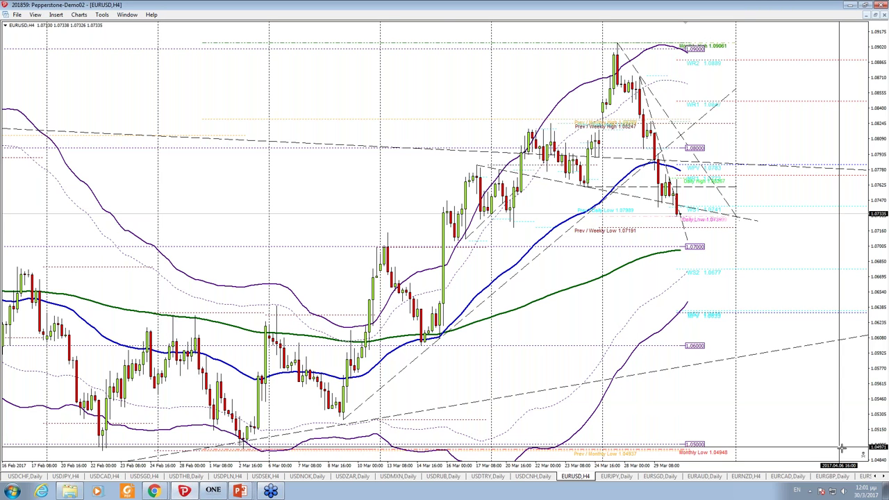
# Step: Switch to the GBPUSD H4 chart and compress its price scale to fit 1.19–1.28
pyautogui.click(884, 476)
pyautogui.click(884, 477)
pyautogui.click(883, 476)
pyautogui.click(884, 476)
pyautogui.click(883, 477)
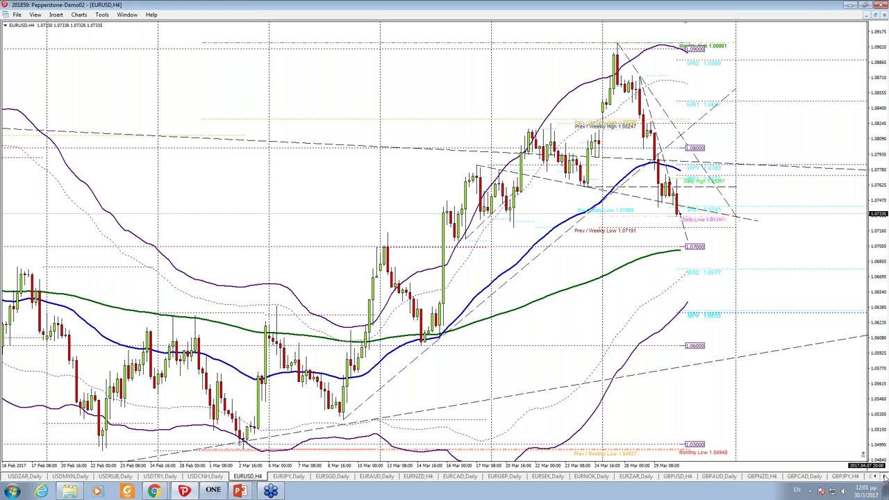
pyautogui.click(884, 477)
pyautogui.click(633, 476)
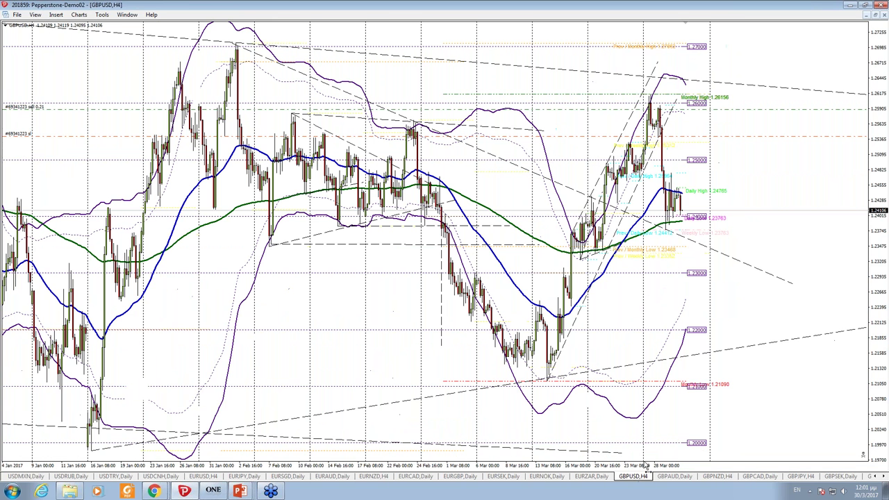
pyautogui.moveTo(875, 174); pyautogui.dragTo(853, 198)
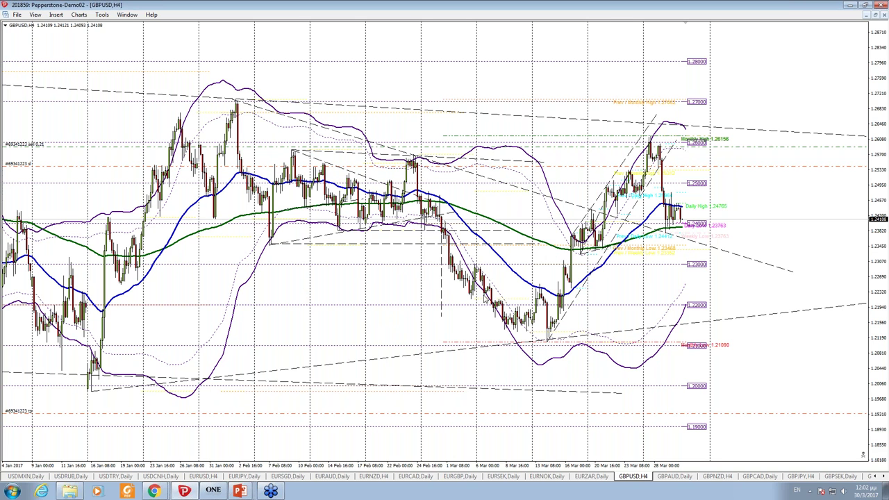
# Step: Turn on the crosshair on the GBPUSD H4 chart to read prices near 1.2412
pyautogui.middleClick(484, 295)
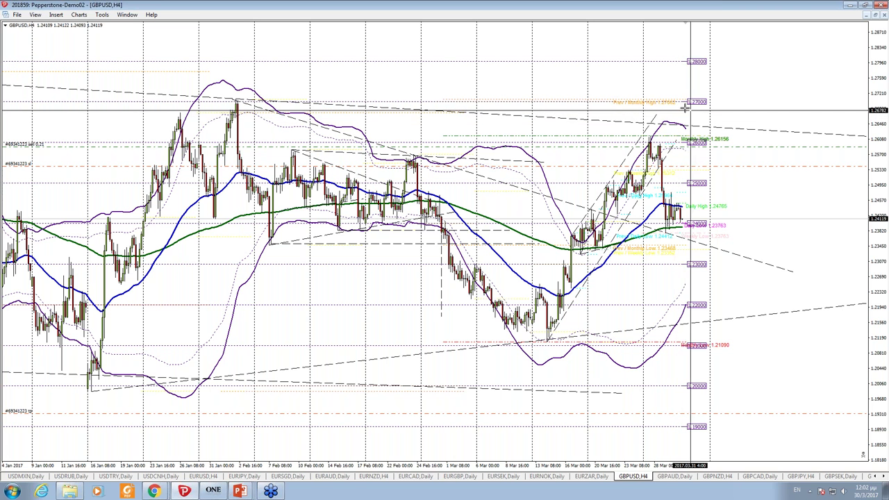
# Step: Read the GBPUSD H4 Bands and lower trendline values, around 1.2357 and 1.2157
pyautogui.moveTo(677, 122)
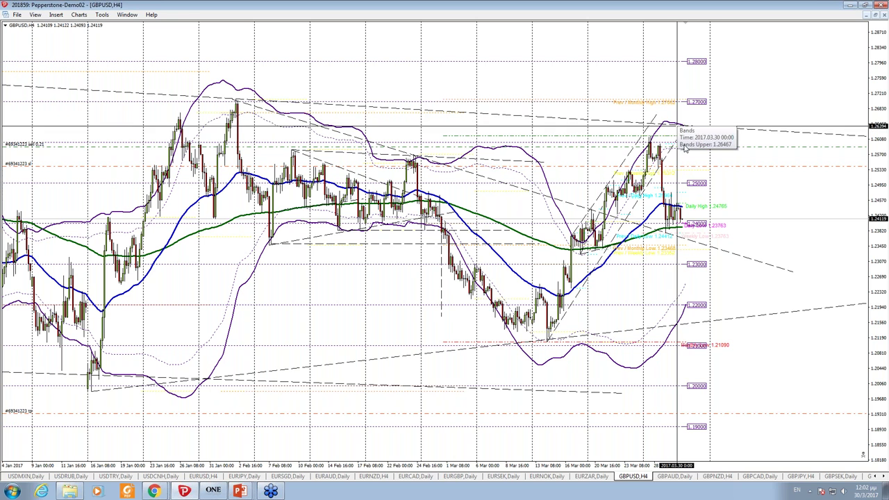
pyautogui.click(728, 239)
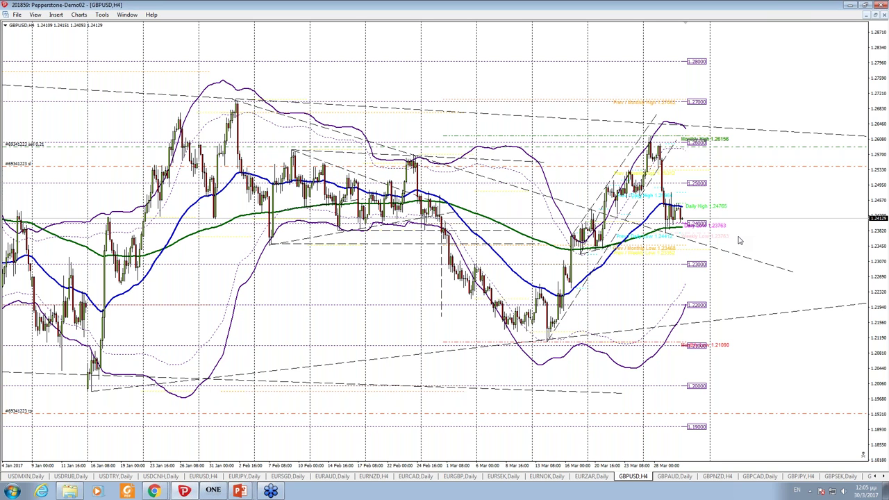
pyautogui.moveTo(579, 248)
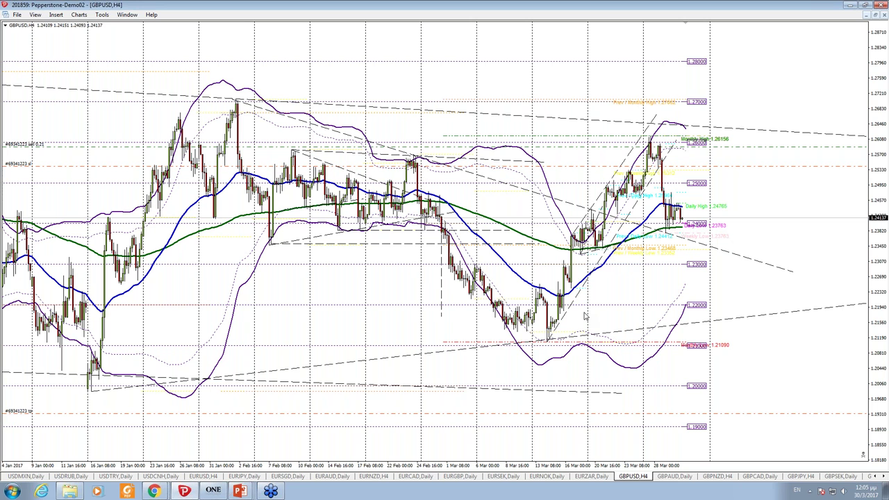
# Step: Scroll back to the GER30 H4 chart and turn on its crosshair to read prices
pyautogui.moveTo(559, 325)
pyautogui.click(876, 479)
pyautogui.click(875, 479)
pyautogui.click(875, 479)
pyautogui.click(875, 478)
pyautogui.click(876, 478)
pyautogui.click(876, 479)
pyautogui.click(875, 478)
pyautogui.click(876, 478)
pyautogui.click(876, 478)
pyautogui.click(214, 477)
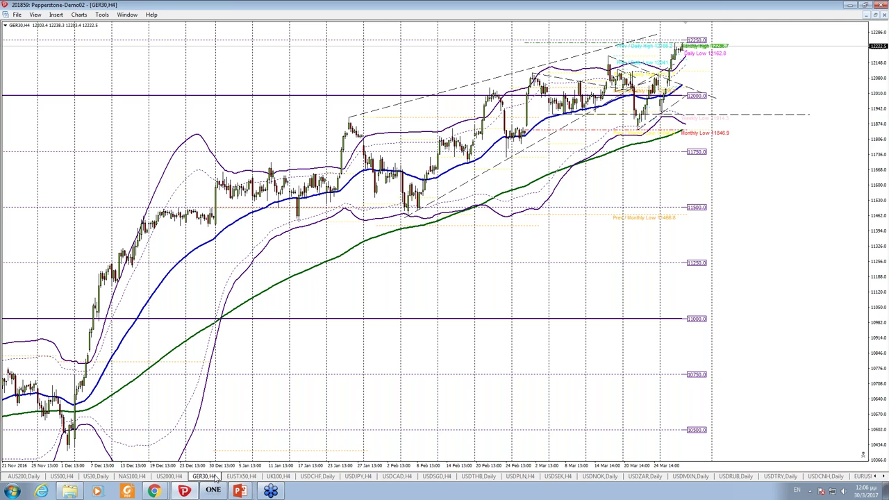
pyautogui.middleClick(609, 272)
# Step: Bring up the PowerPoint closing slide inviting viewers to book a chat
pyautogui.moveTo(245, 488)
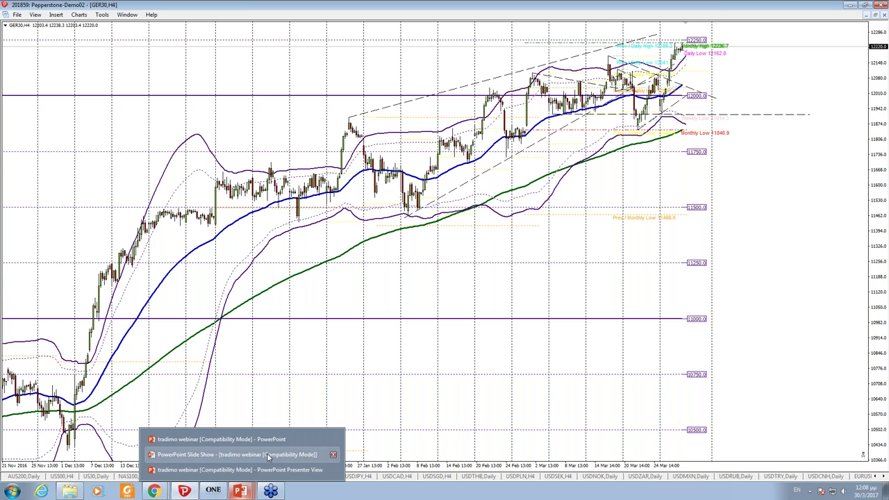
pyautogui.click(236, 438)
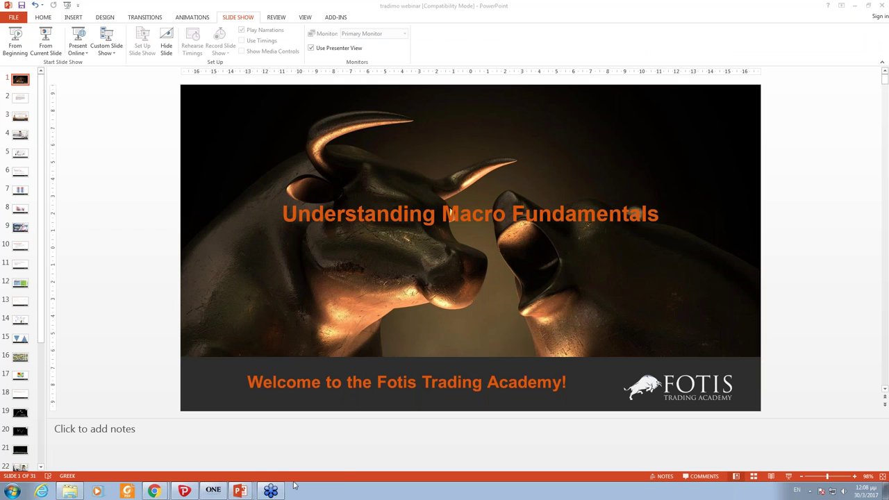
pyautogui.moveTo(251, 493)
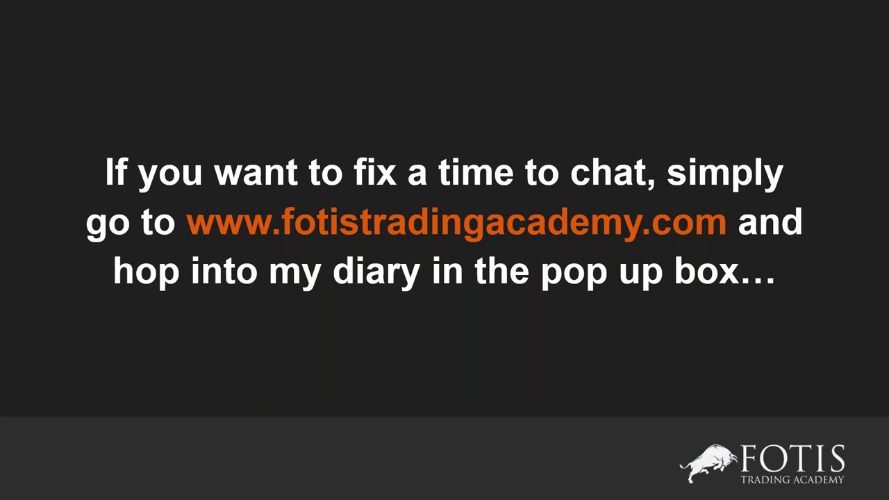